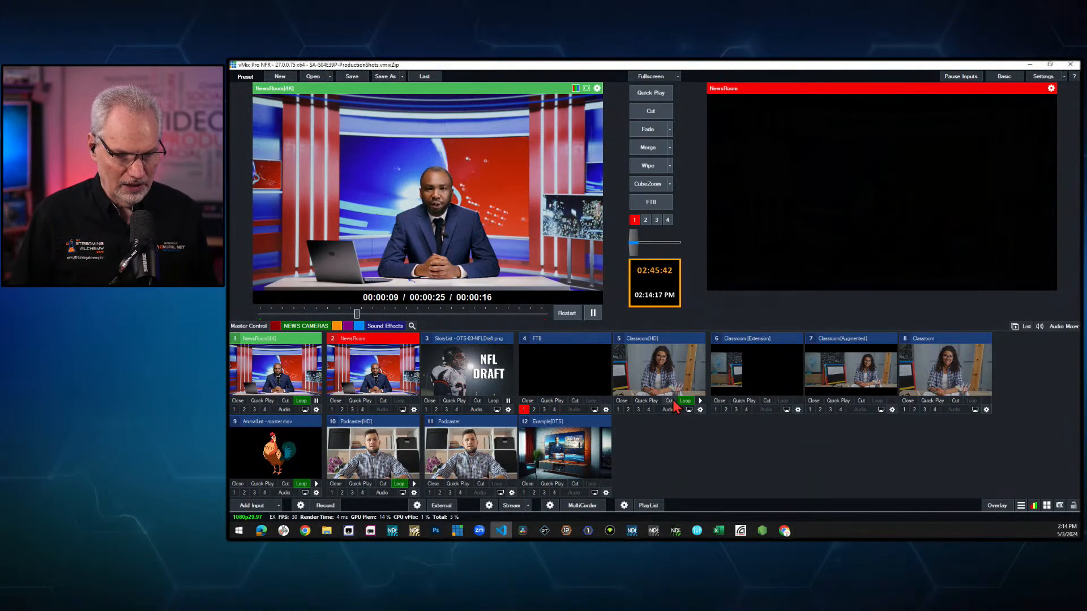
- Cut the Classroom[HD] input to the output
click(669, 402)
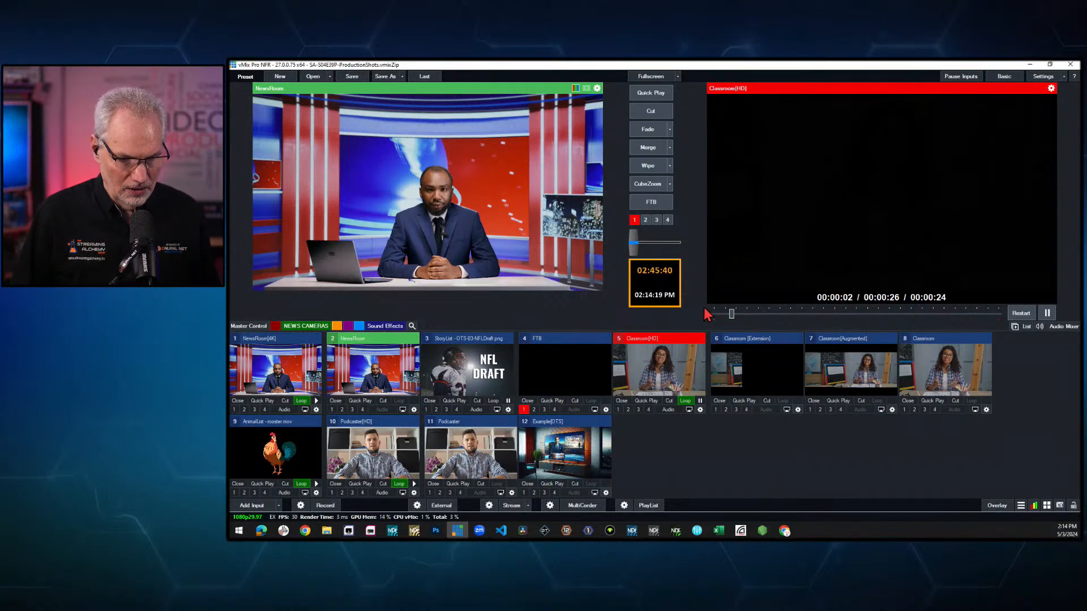
click(671, 402)
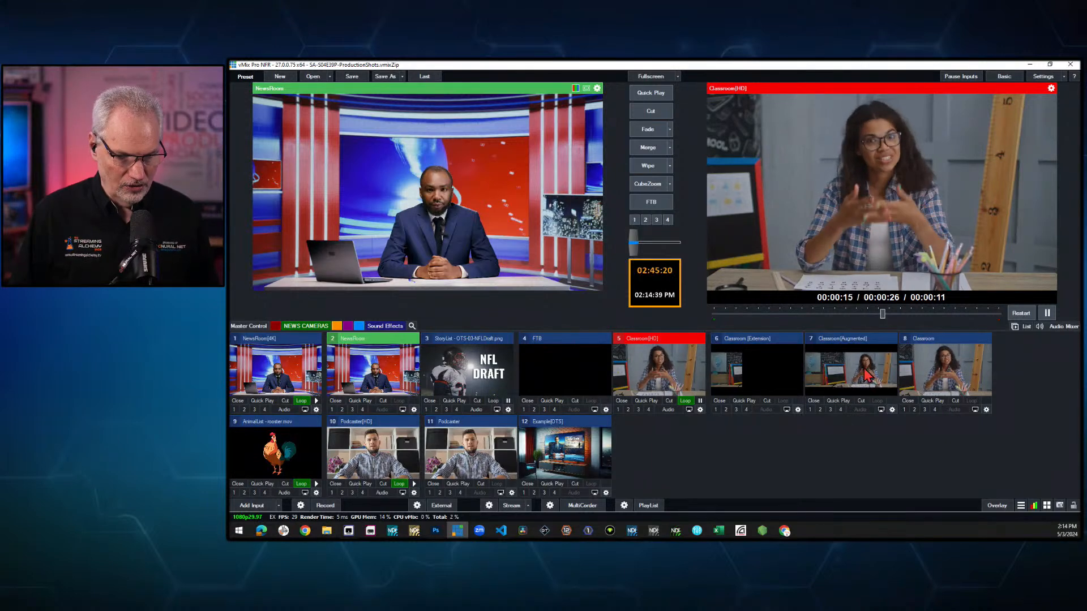
- Examine the Classroom[HD] input's Position settings for the Main layer, nudging Pan X and resetting it
click(701, 409)
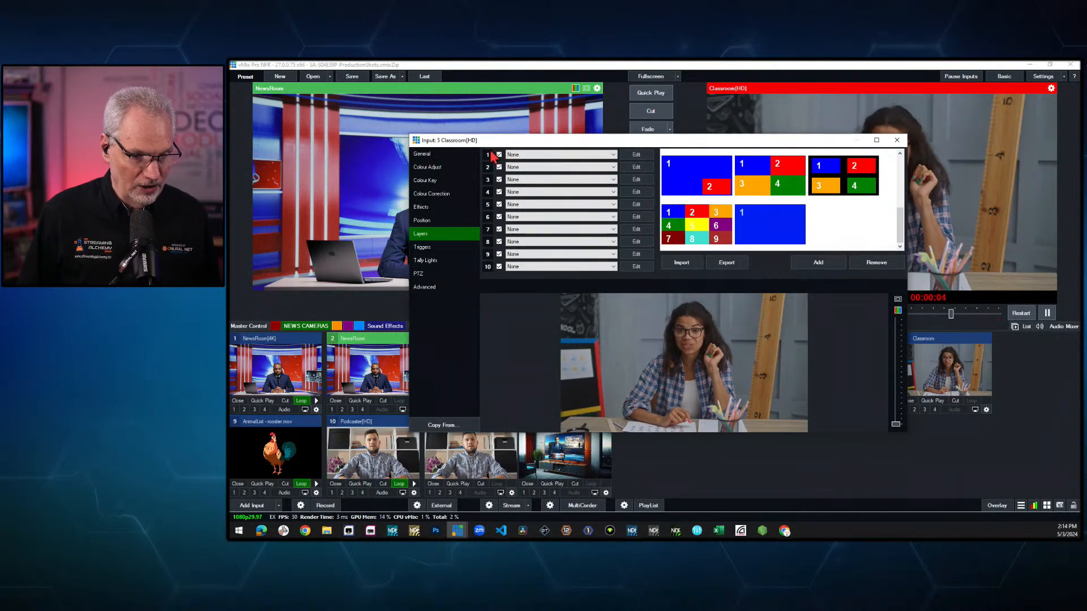
click(429, 222)
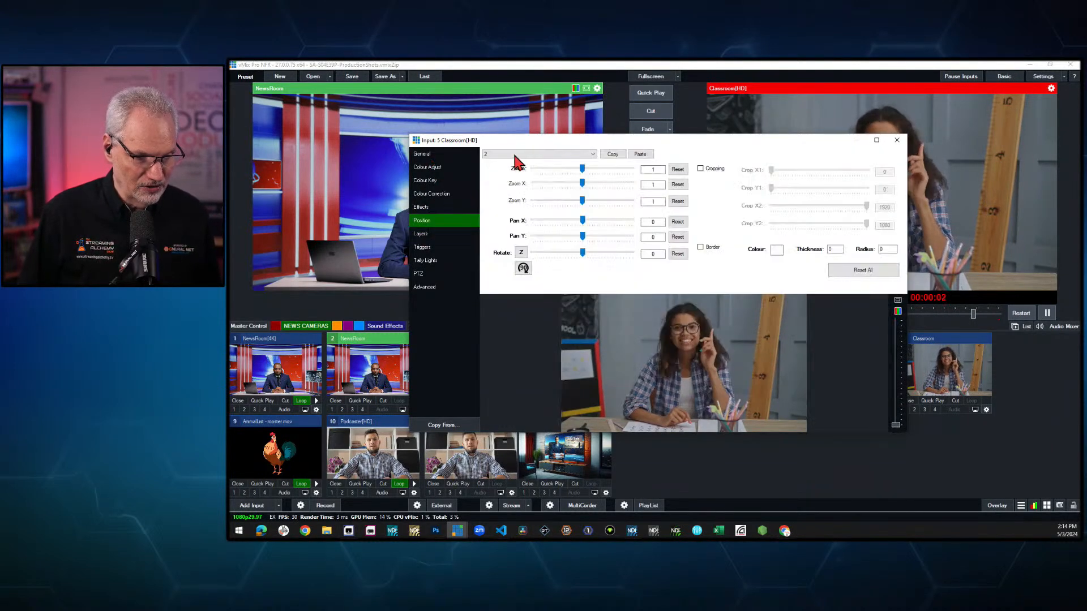
click(527, 153)
click(496, 162)
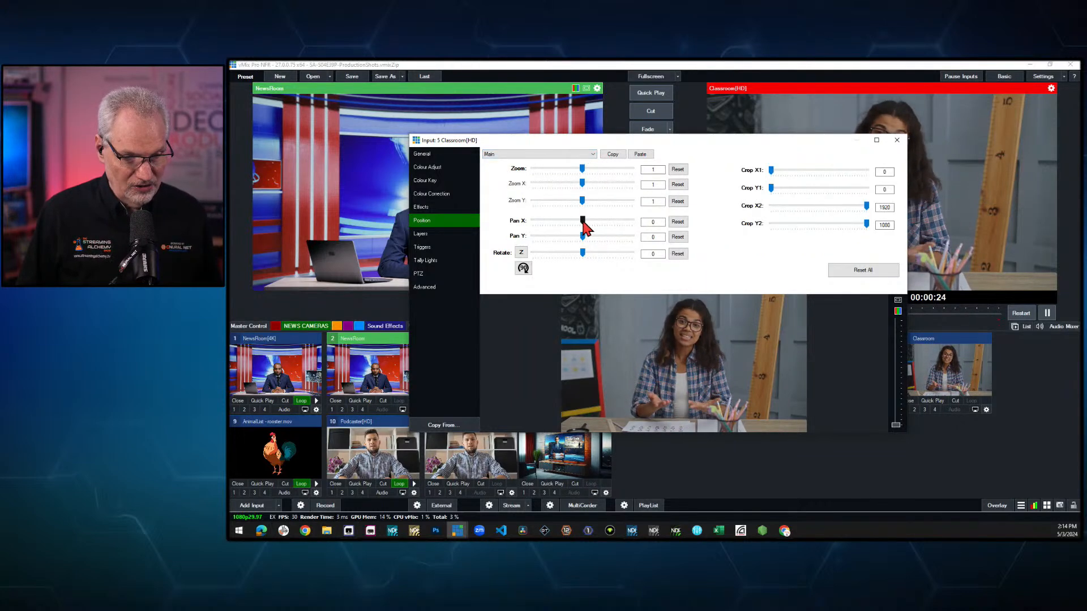
mouse_move(582, 221)
mouse_down()
mouse_move(598, 222)
mouse_move(584, 220)
mouse_up()
click(678, 222)
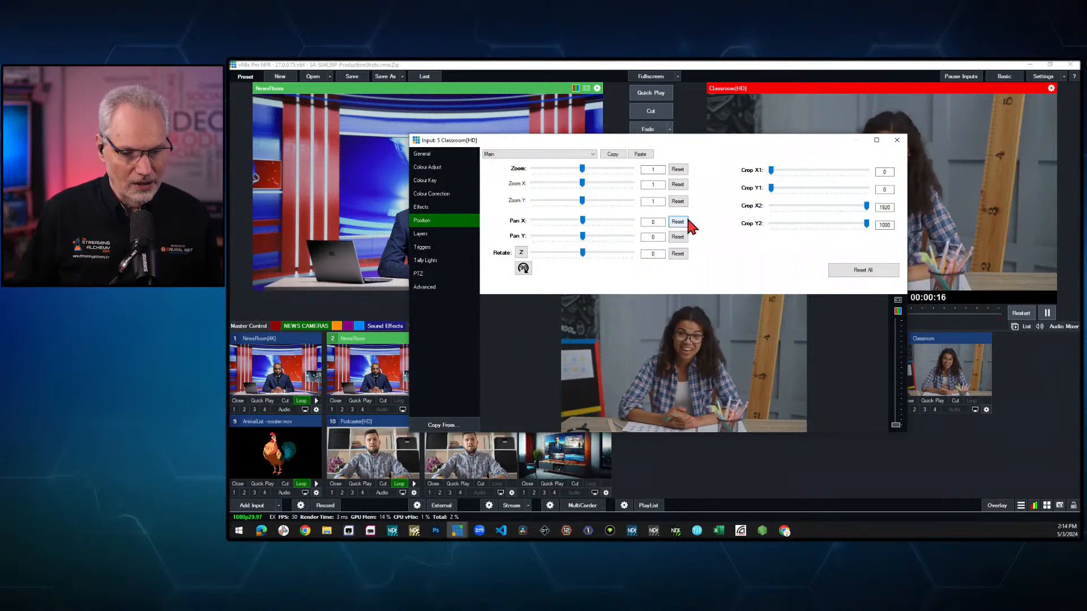
click(899, 142)
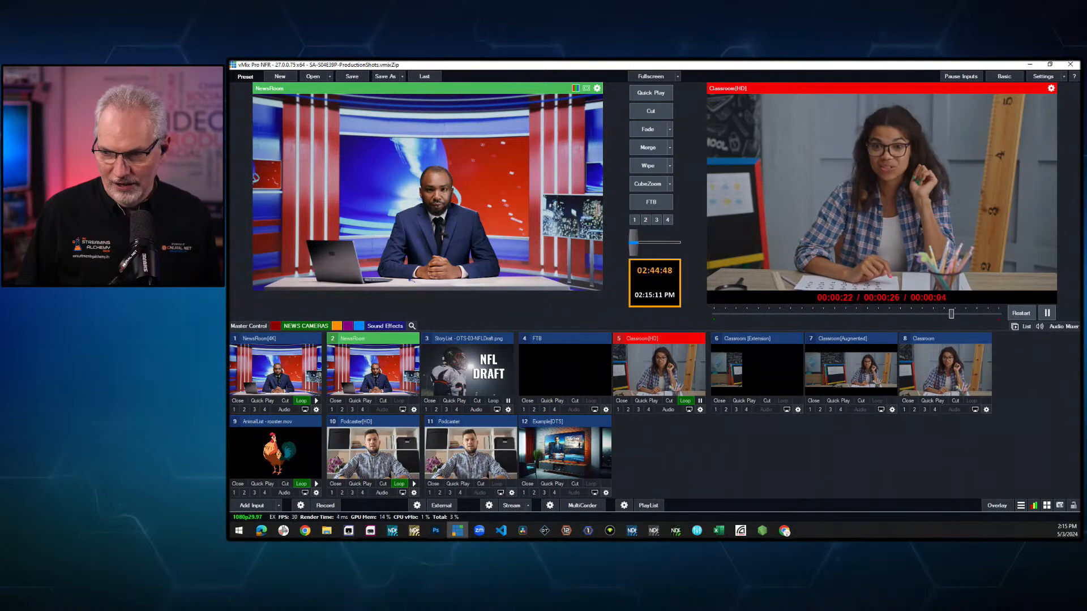
- Switch to Photoshop, view both open documents, and hide the existing 'Extend the classroom' generative layer in ClassroomExtension.psd
key(alt+Tab)
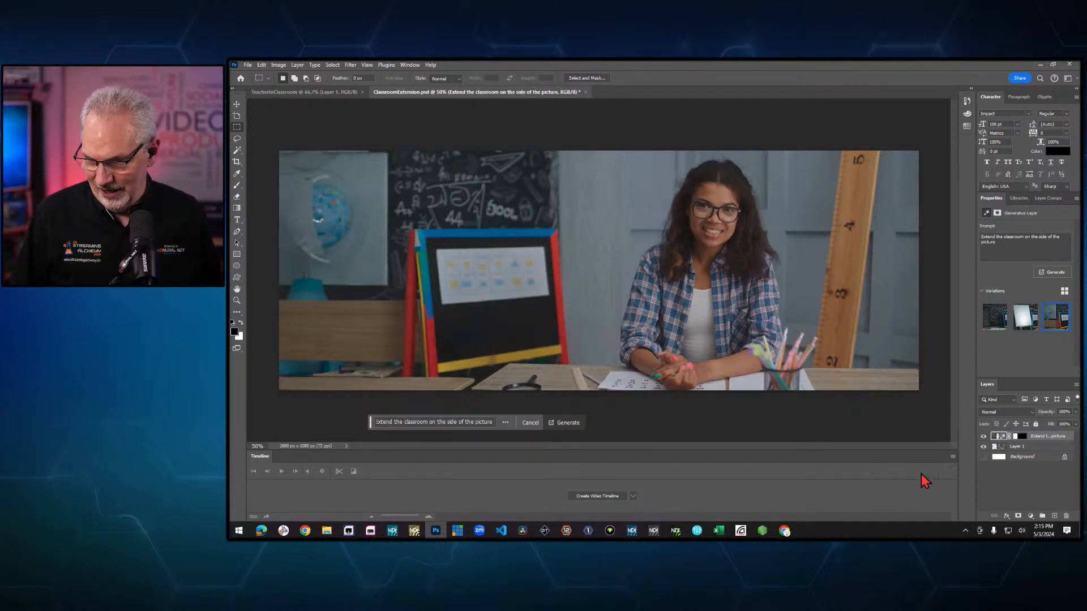
click(289, 92)
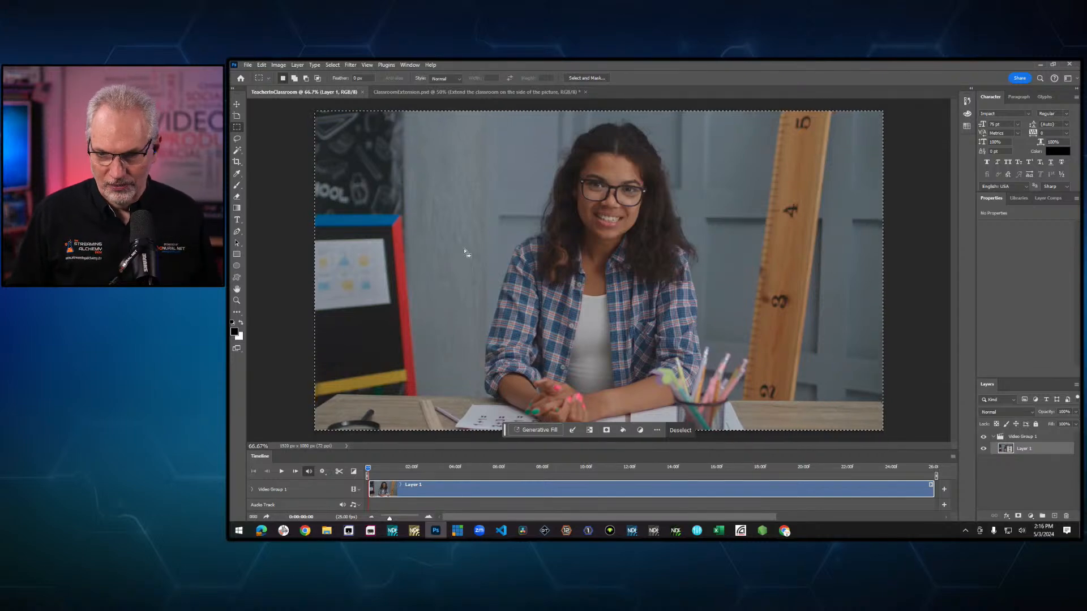
click(436, 93)
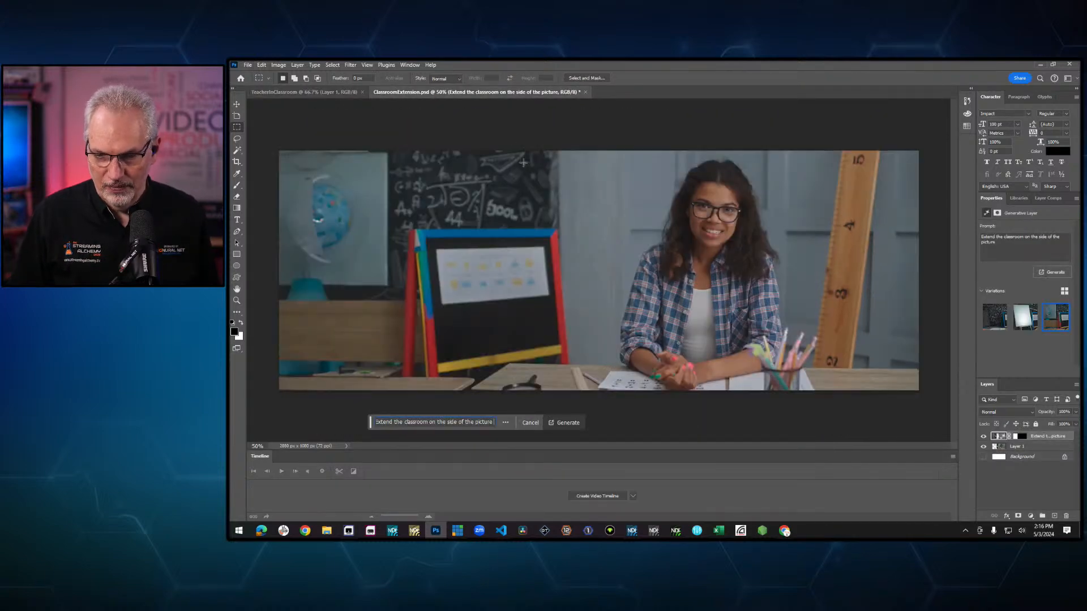
click(983, 437)
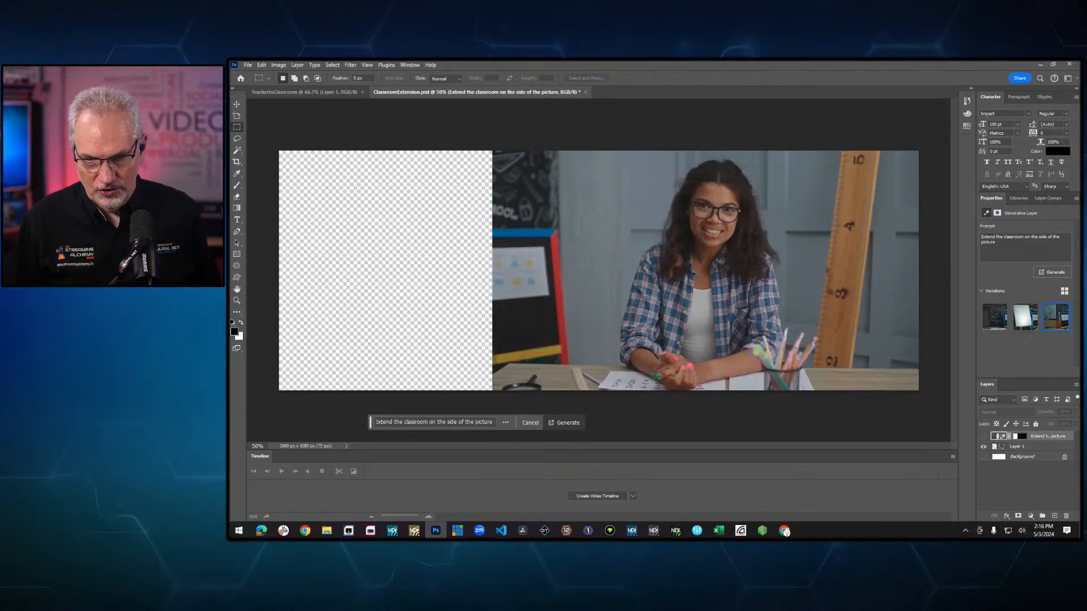
- Check the canvas size, setting the anchor to the right middle and confirming at 2880 x 1080 pixels
click(262, 65)
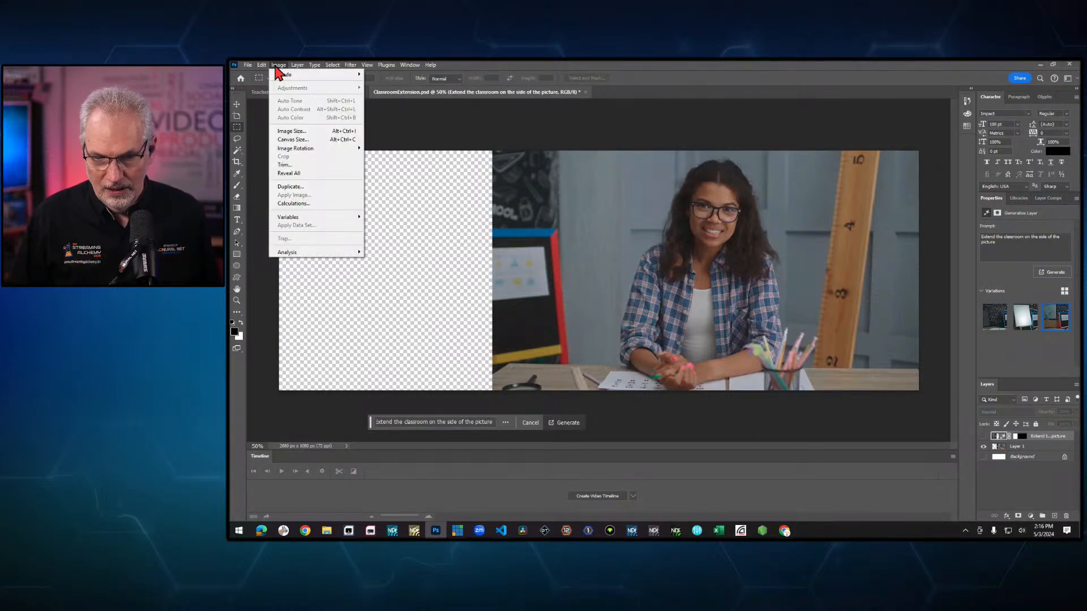
mouse_move(277, 67)
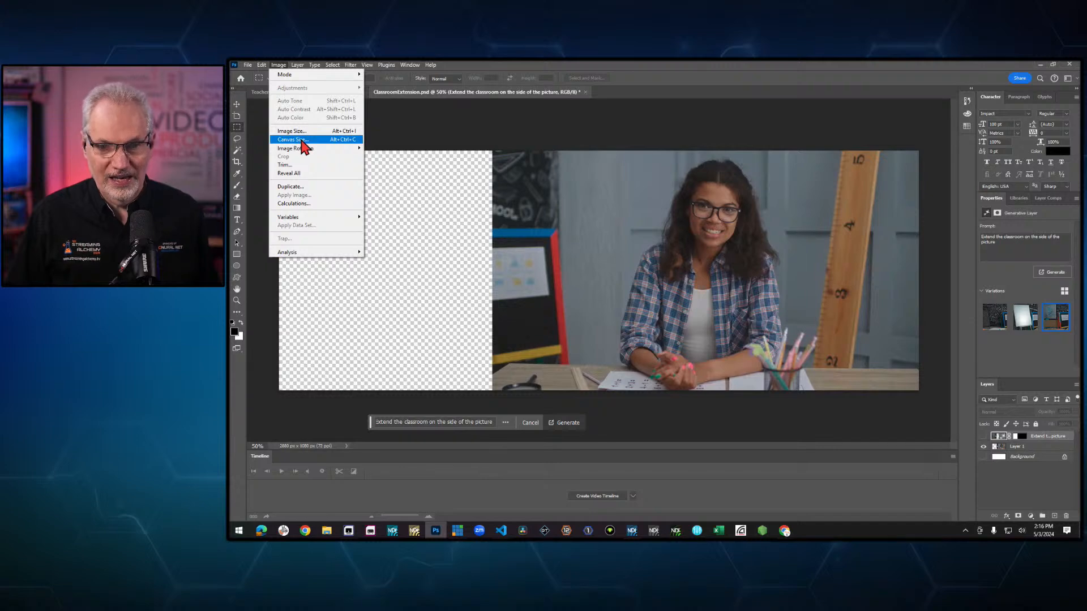
click(302, 141)
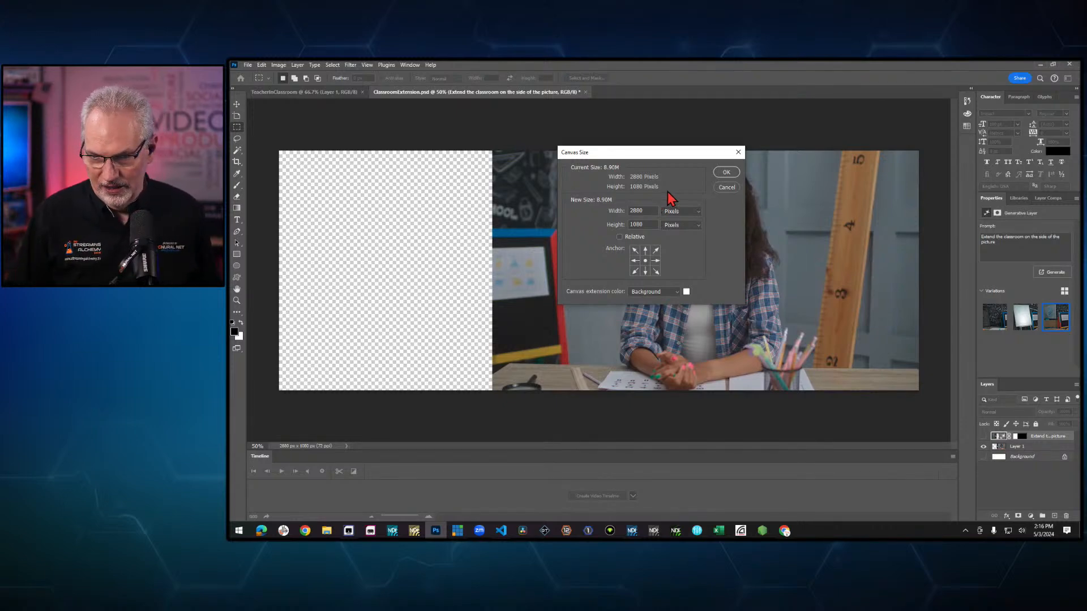
click(655, 261)
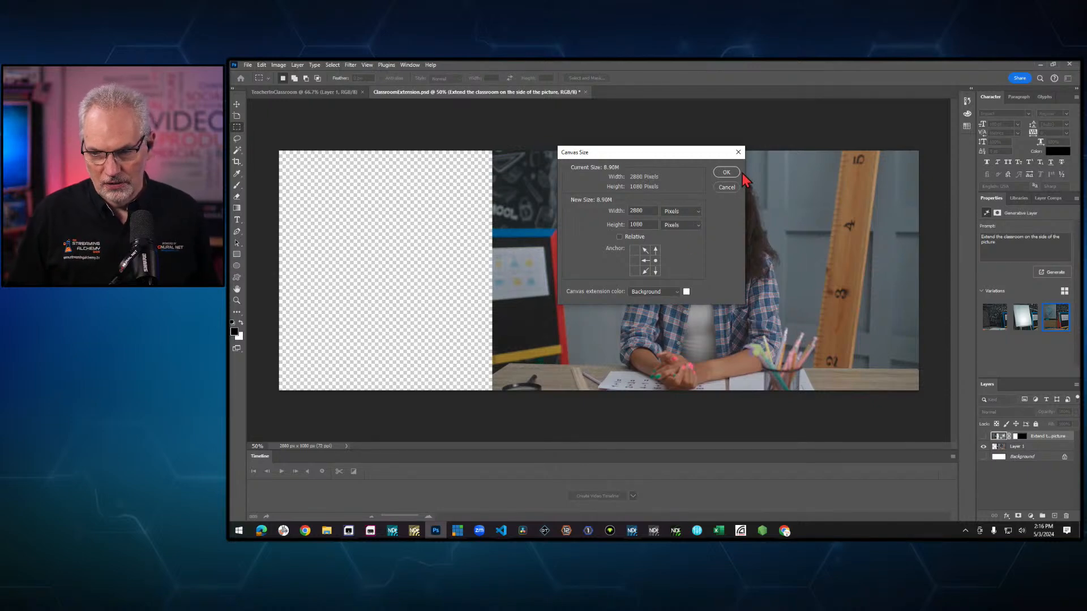
click(726, 187)
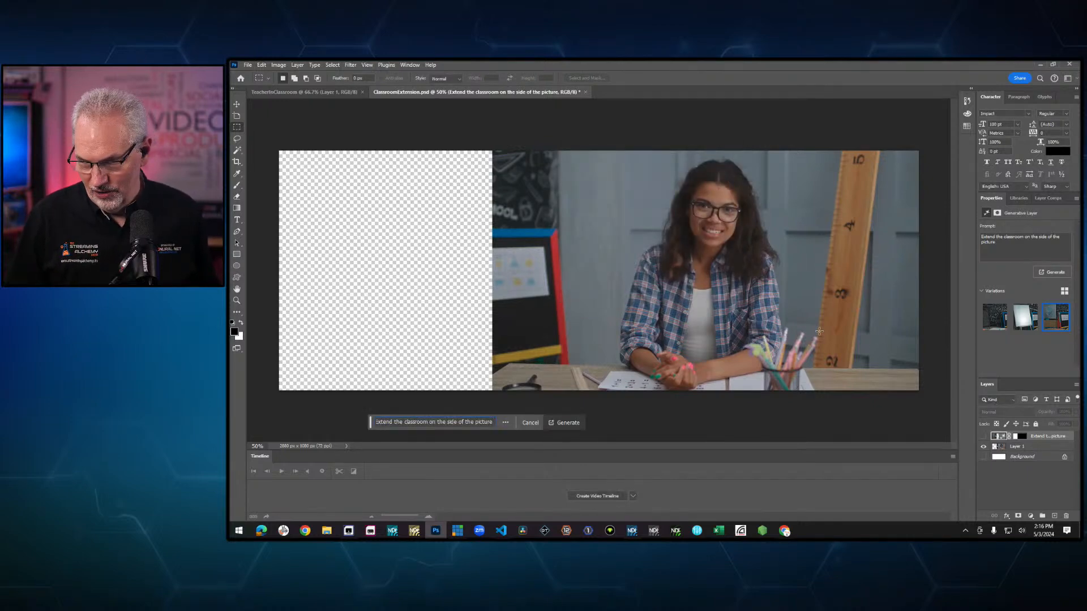
- Select the empty left area and Generative Fill it with the prompt 'Complete the classroom by extending it from the existing image'
drag(279, 151, 493, 410)
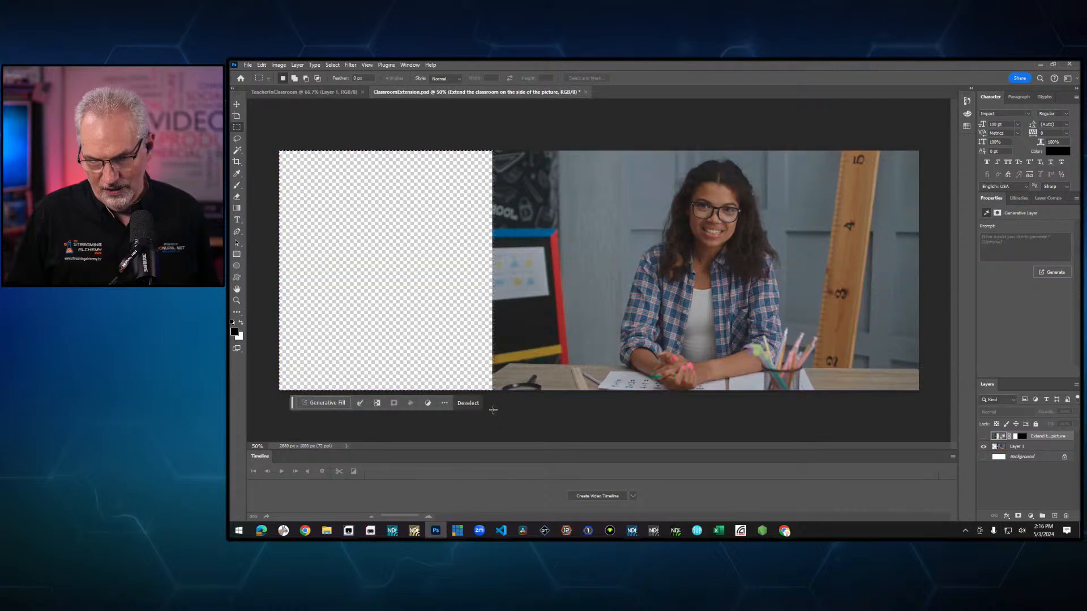
click(264, 66)
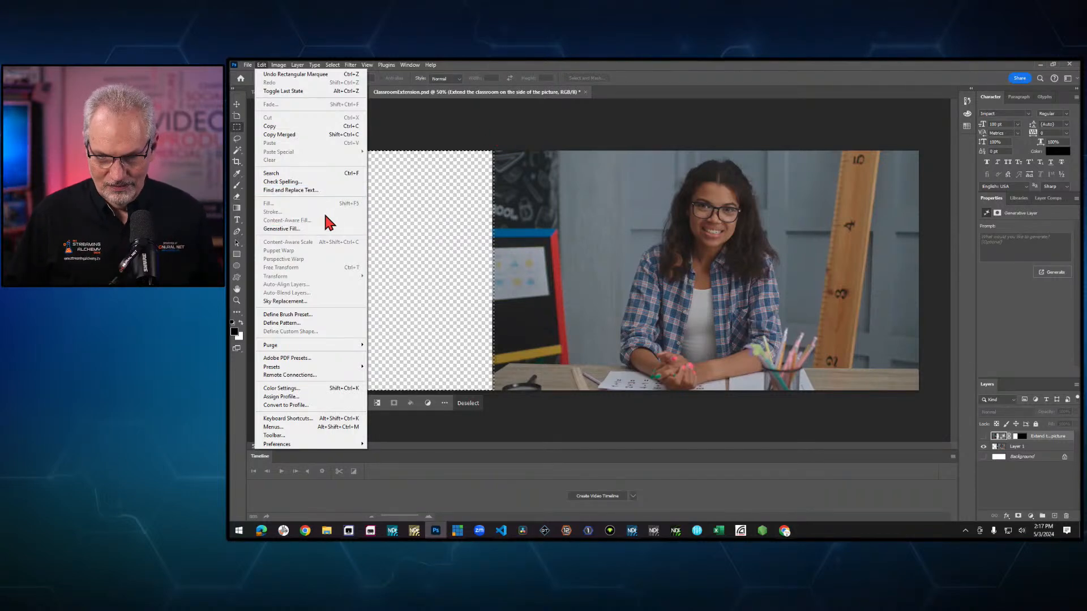
click(304, 233)
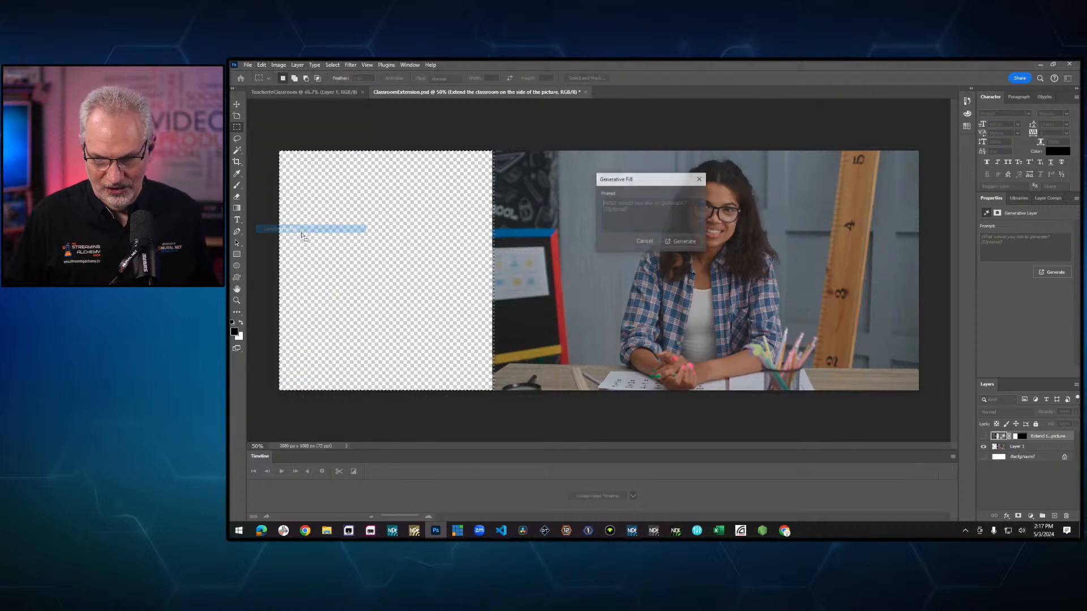
drag(661, 183, 630, 182)
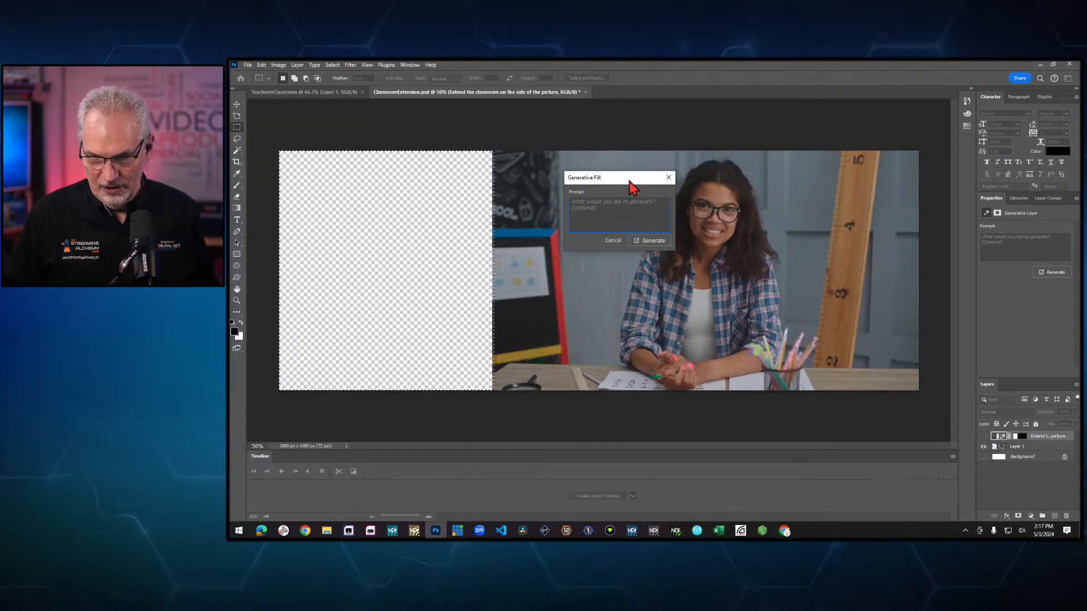
text(C)
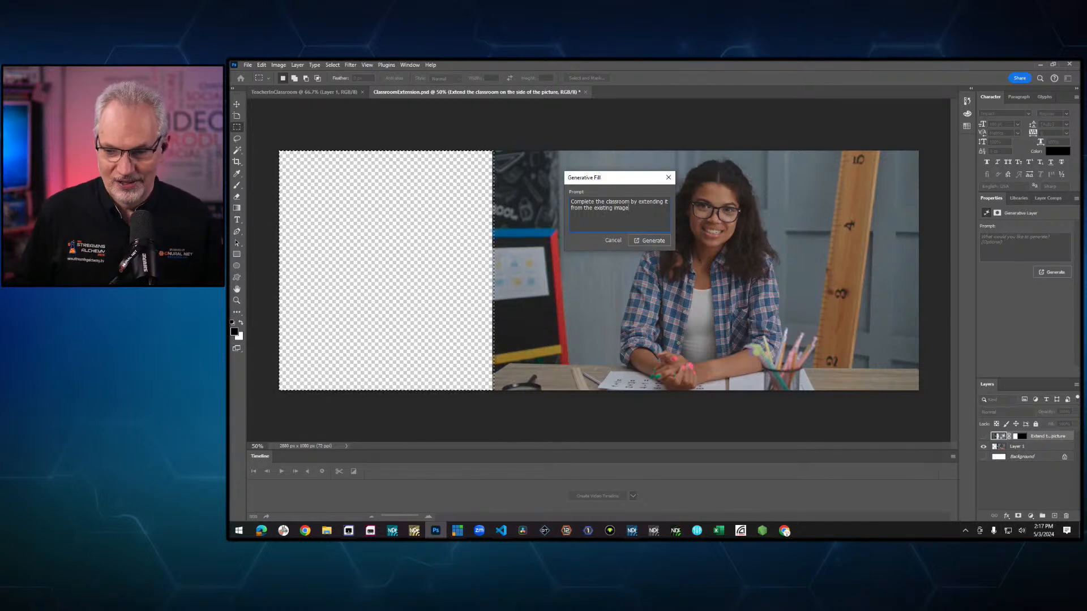
click(650, 241)
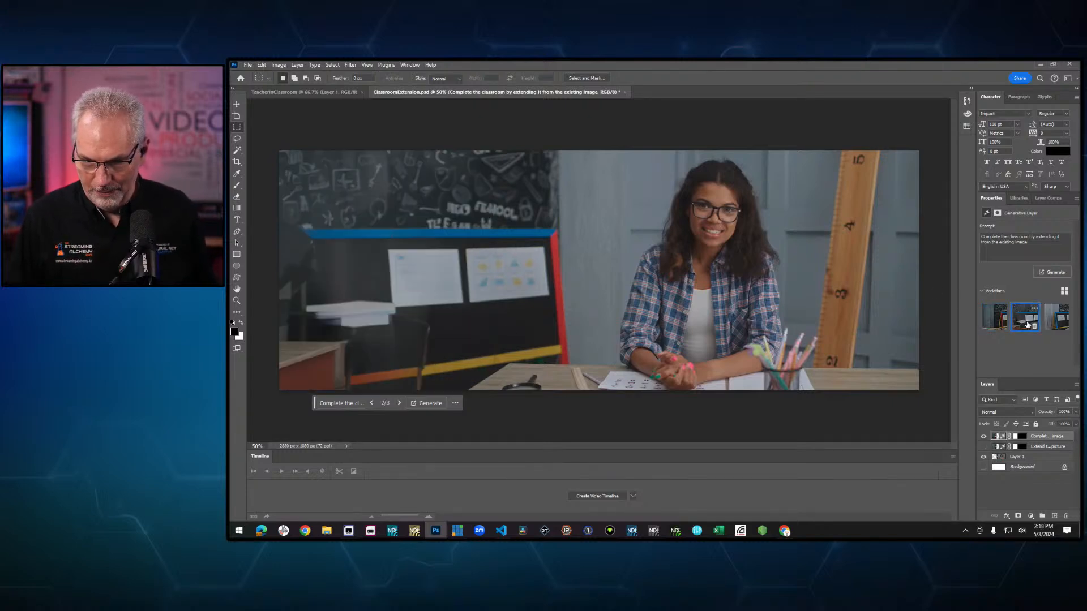
- Choose the first generated variation and preview it alone by hiding and showing Layer 1
click(1058, 319)
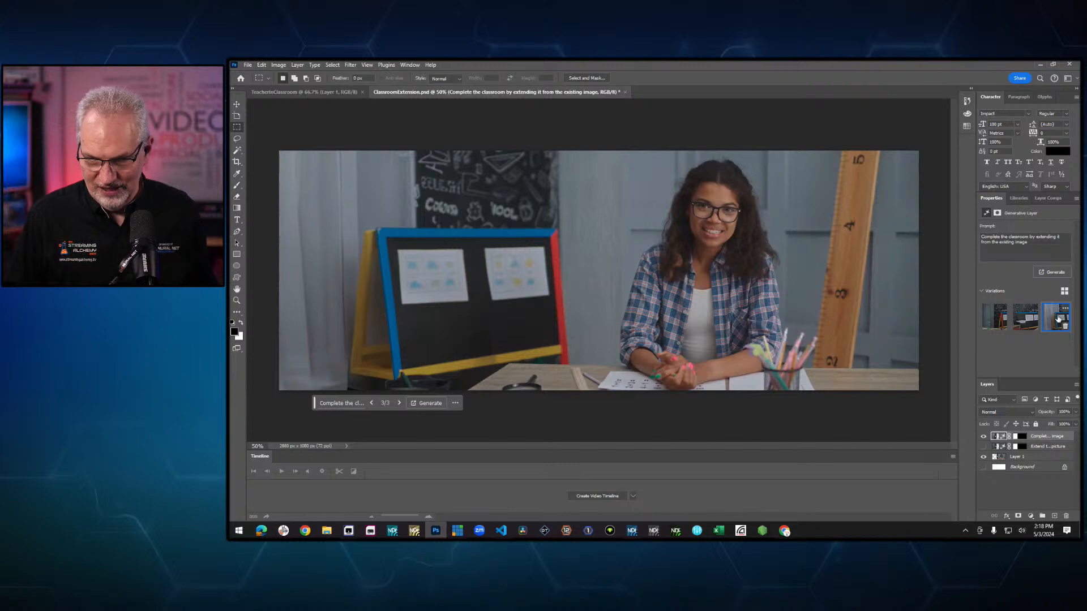
click(994, 317)
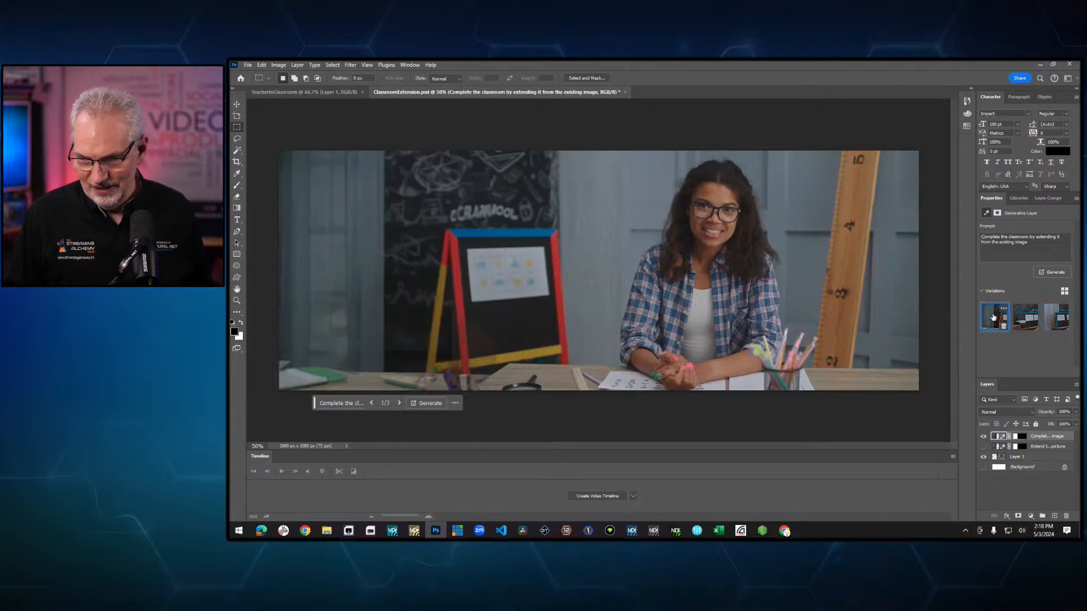
click(984, 457)
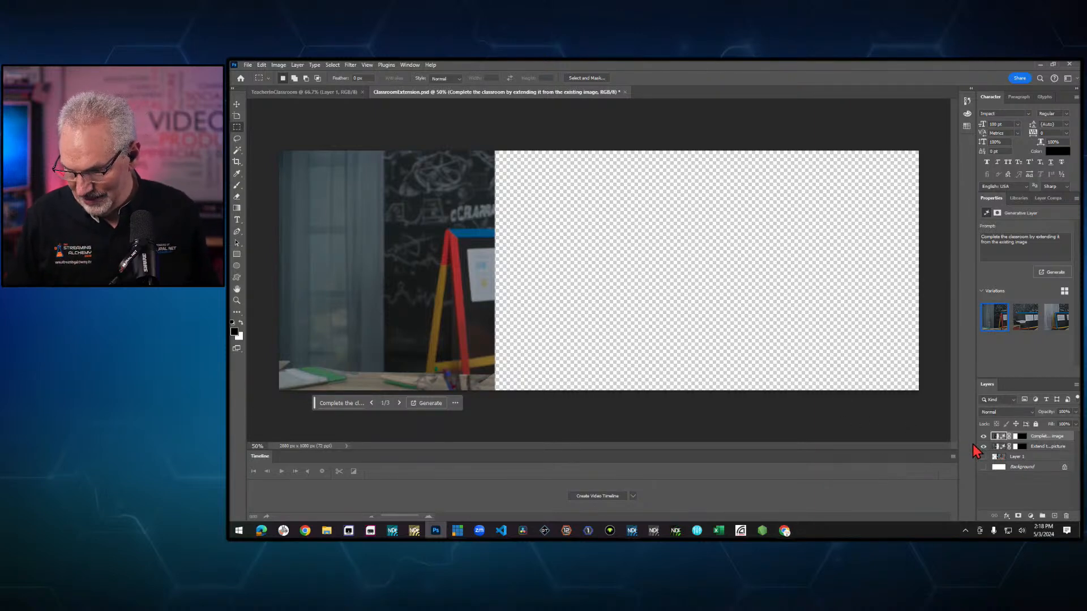
click(984, 457)
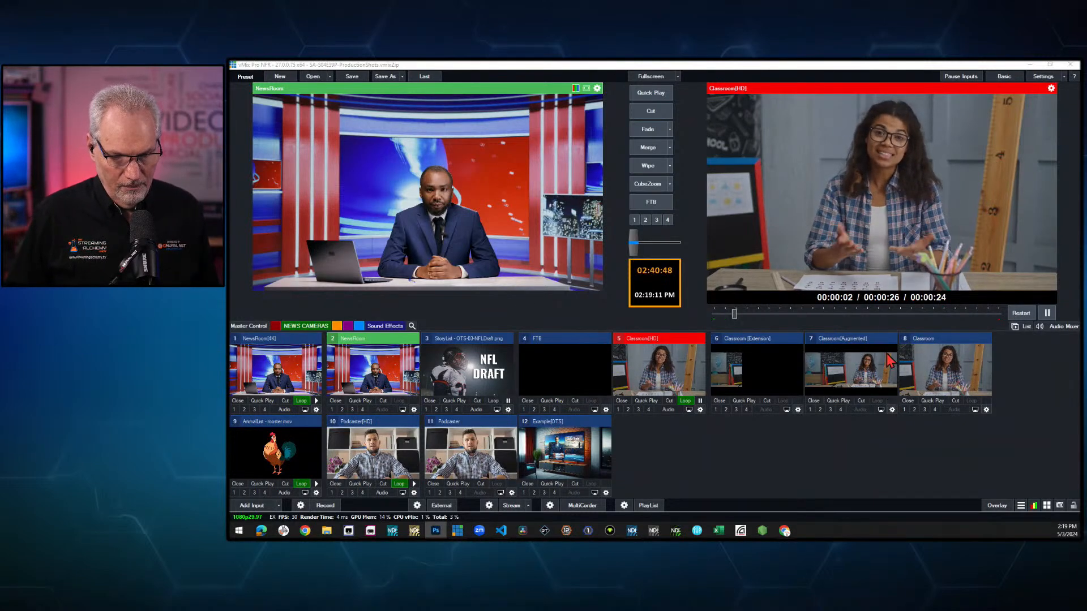
- Examine the Classroom[Augmented] input's layers, toggling the Classroom [Extension] layer off and on before closing
click(893, 410)
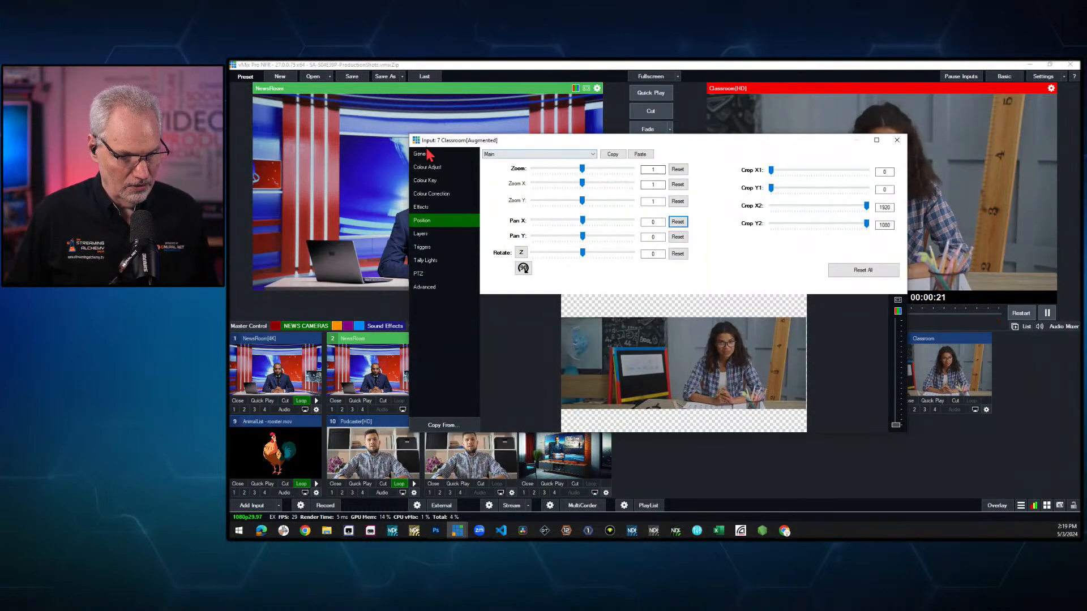
click(431, 233)
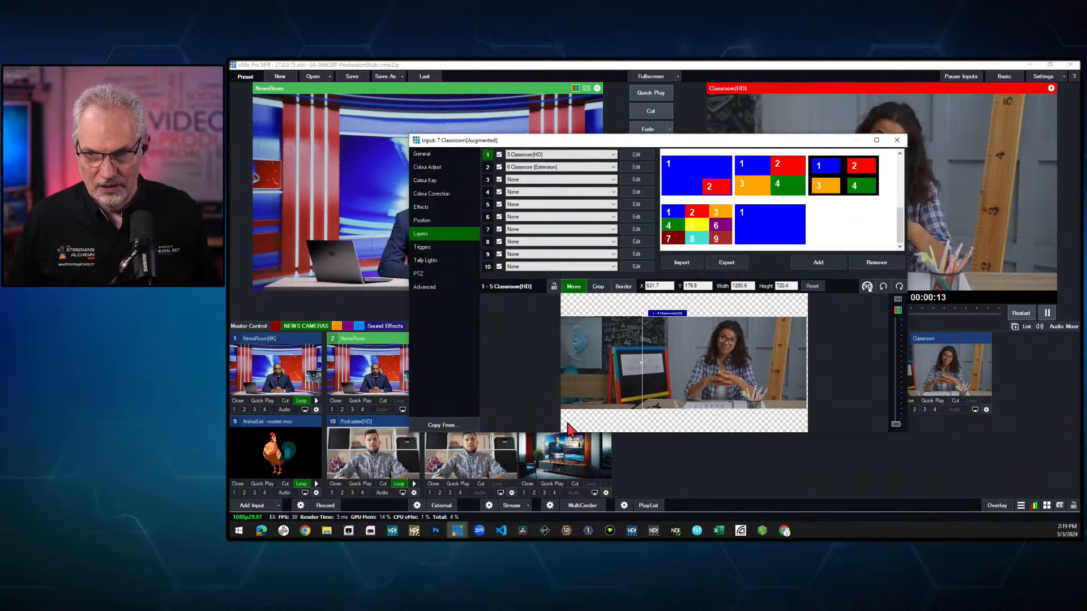
click(487, 168)
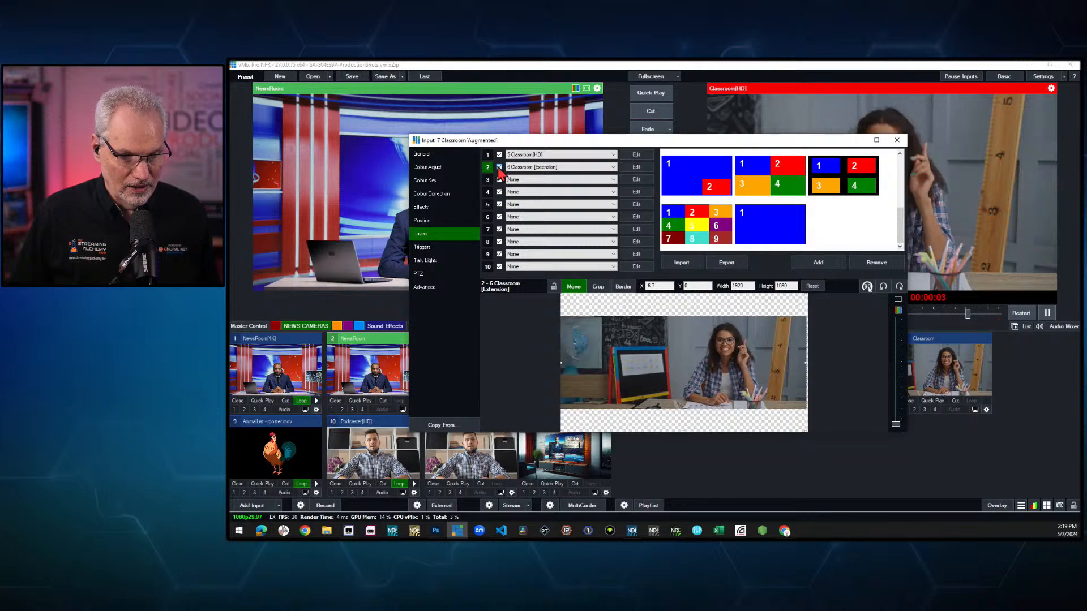
click(499, 168)
click(499, 167)
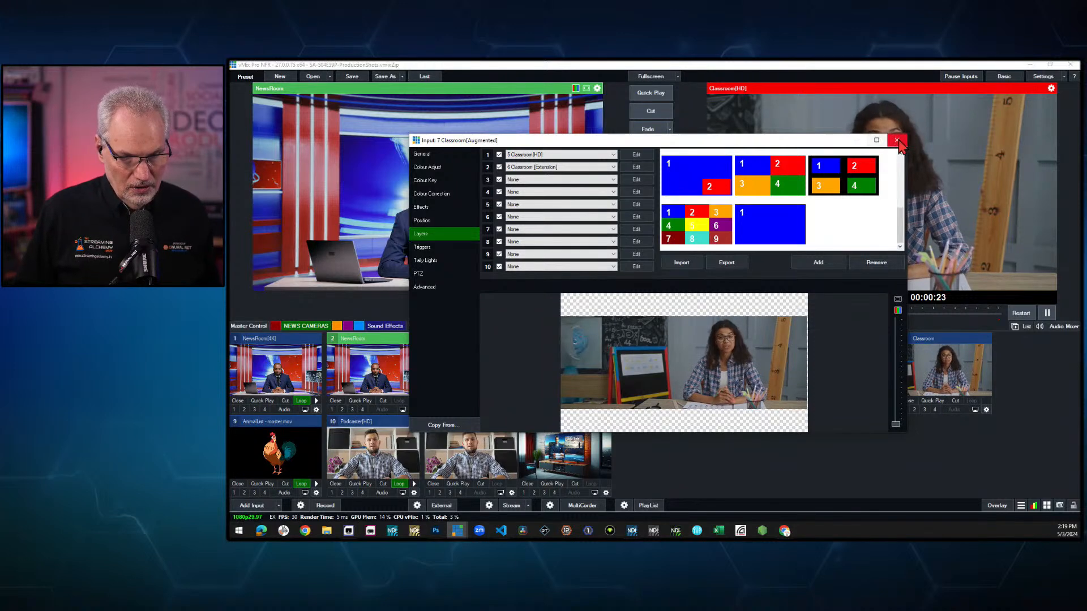
click(897, 142)
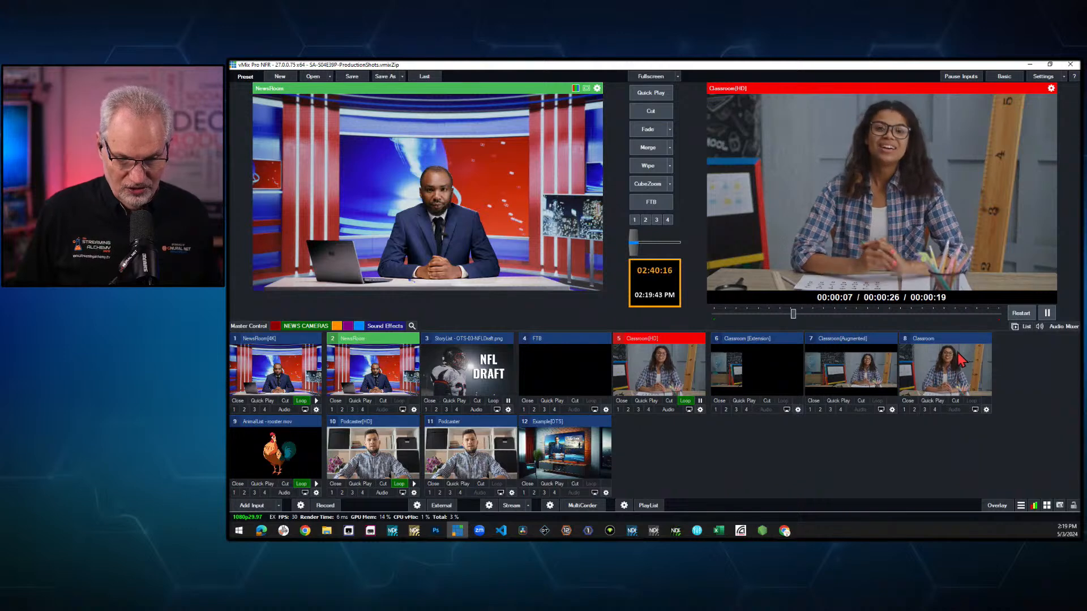
- Open the Classroom input's settings and review the Classroom[Augmented] layer's position settings and layer list
click(986, 410)
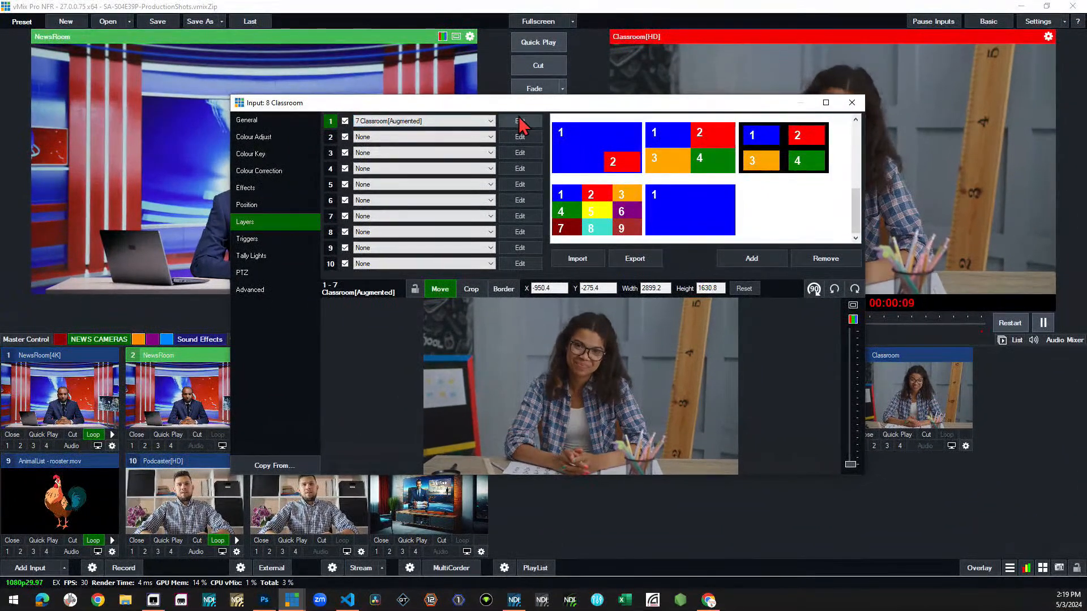
click(519, 122)
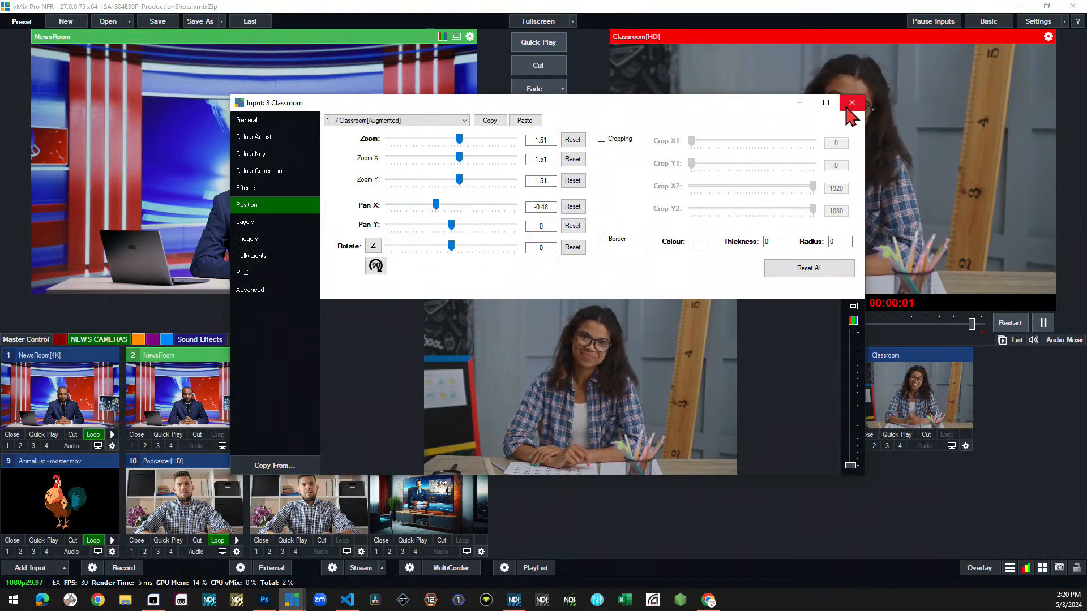
click(269, 221)
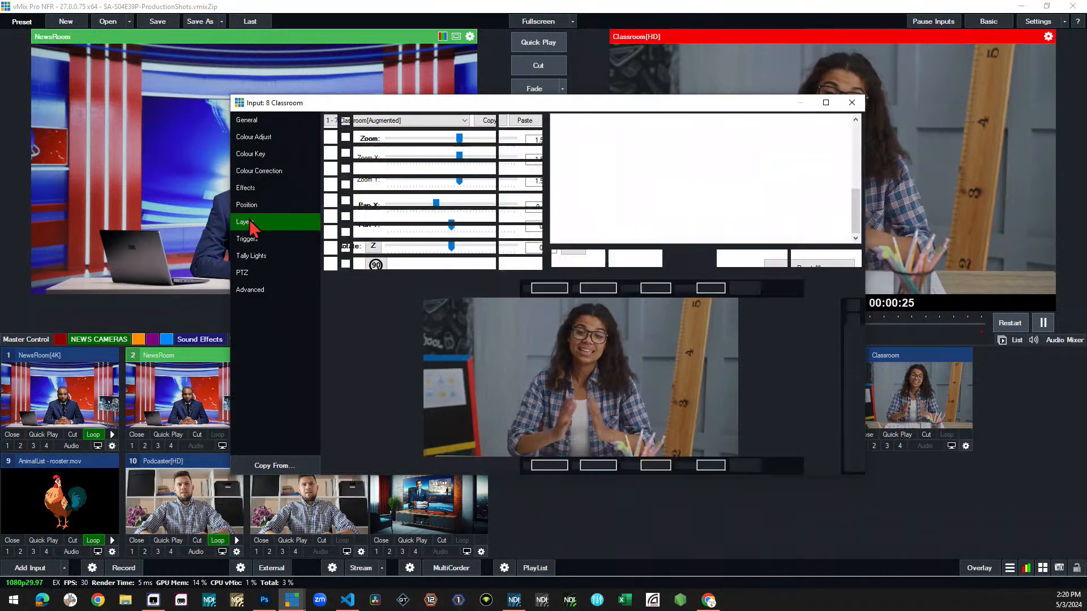
click(393, 138)
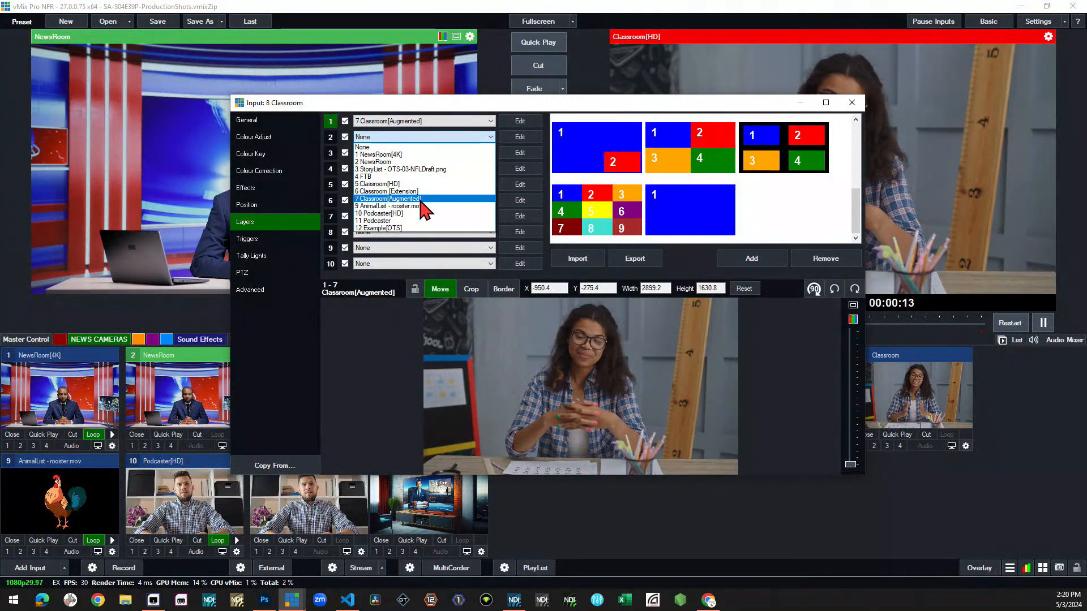
click(422, 199)
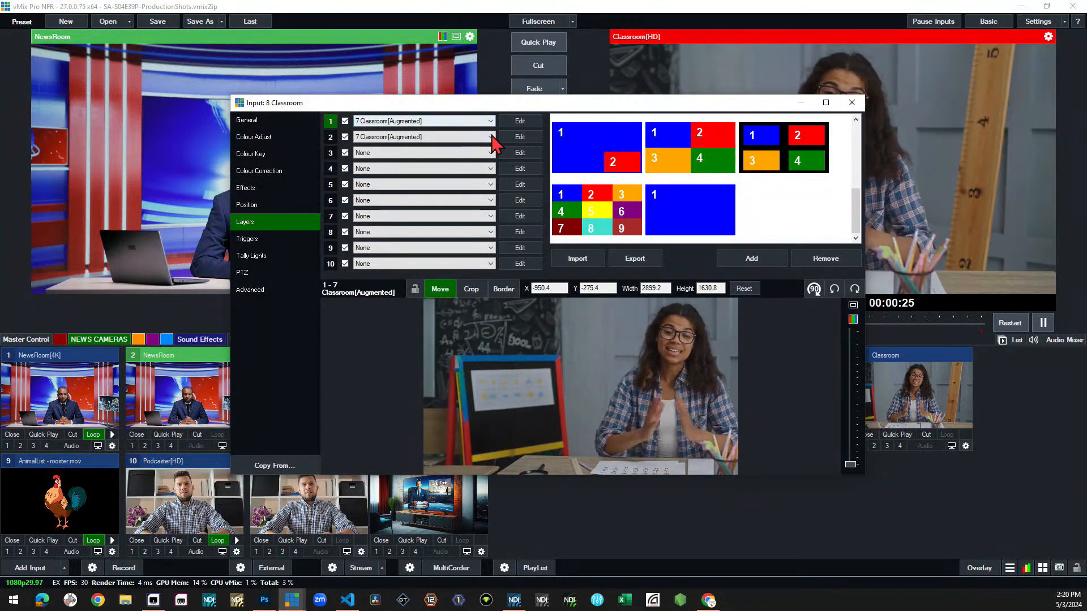
click(430, 137)
click(423, 147)
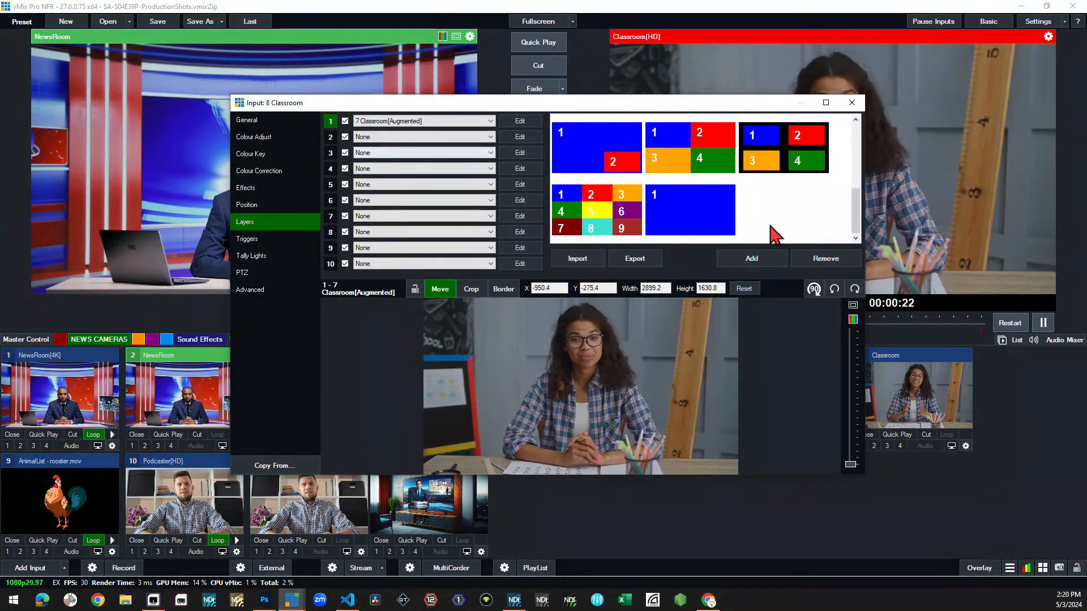
click(852, 102)
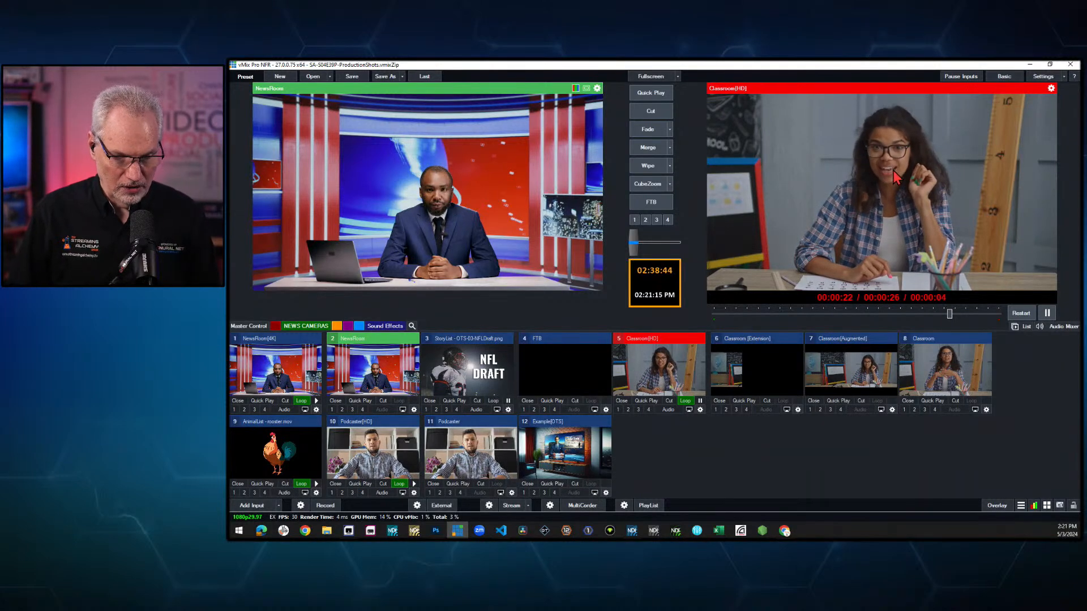
- Put the Classroom input on air and toggle the AnimalList overlay on and off over it several times
key(F8)
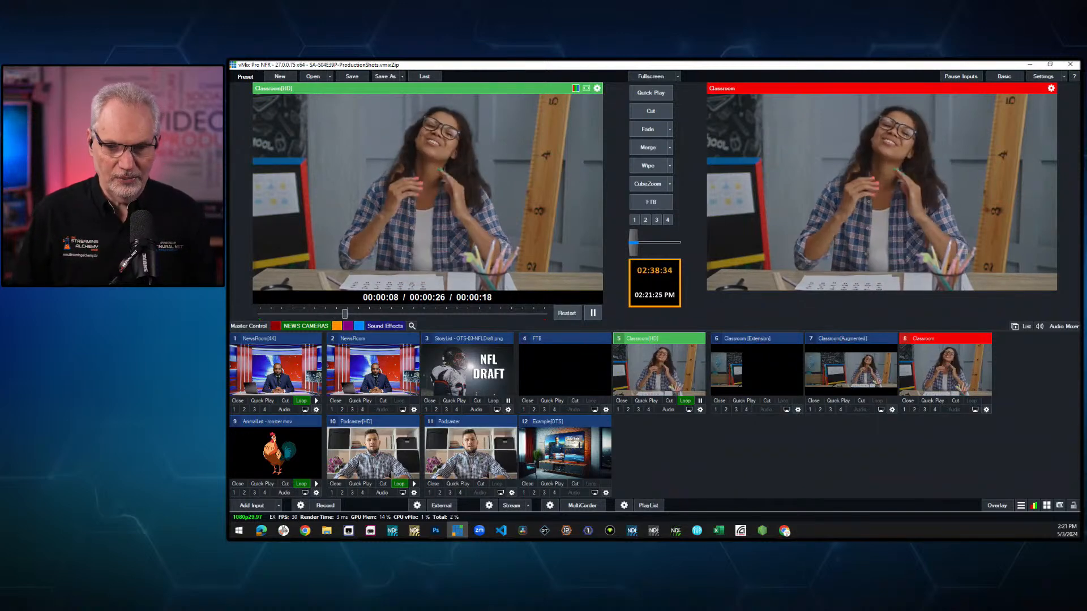
key(F3)
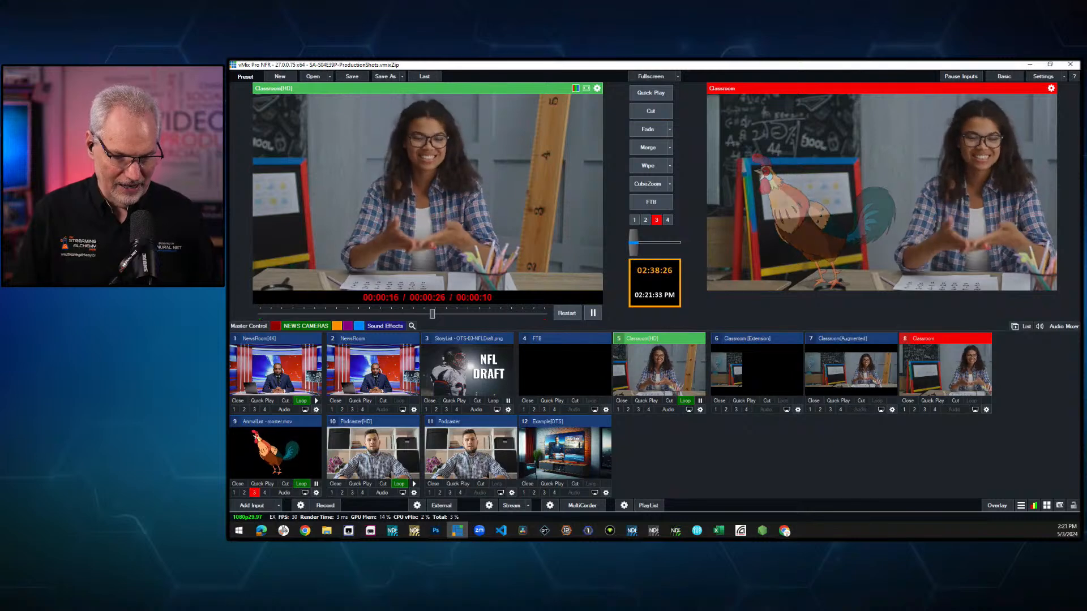
key(F3)
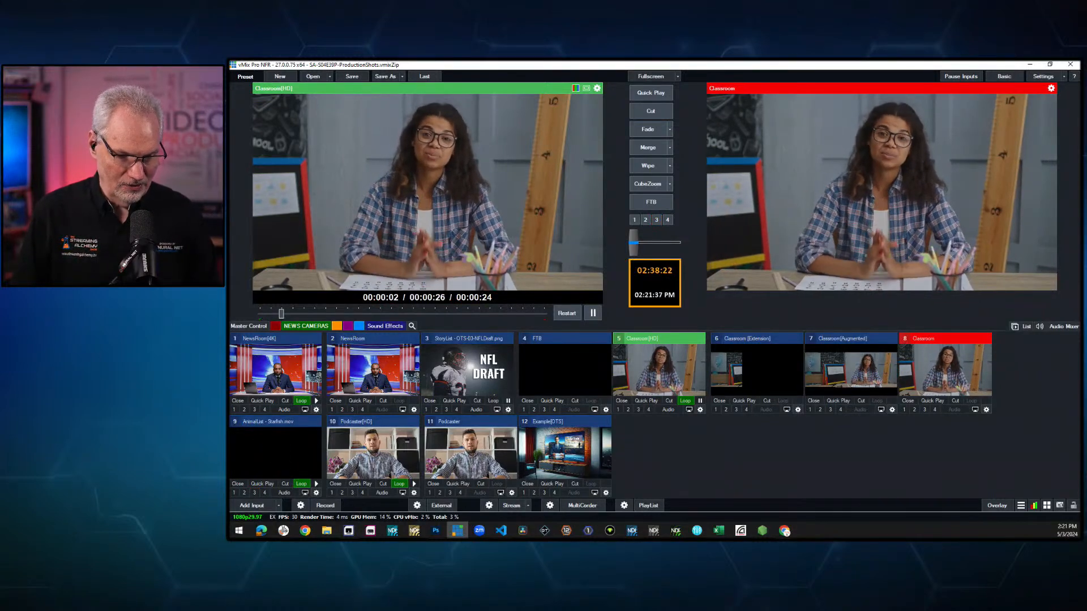
key(F3)
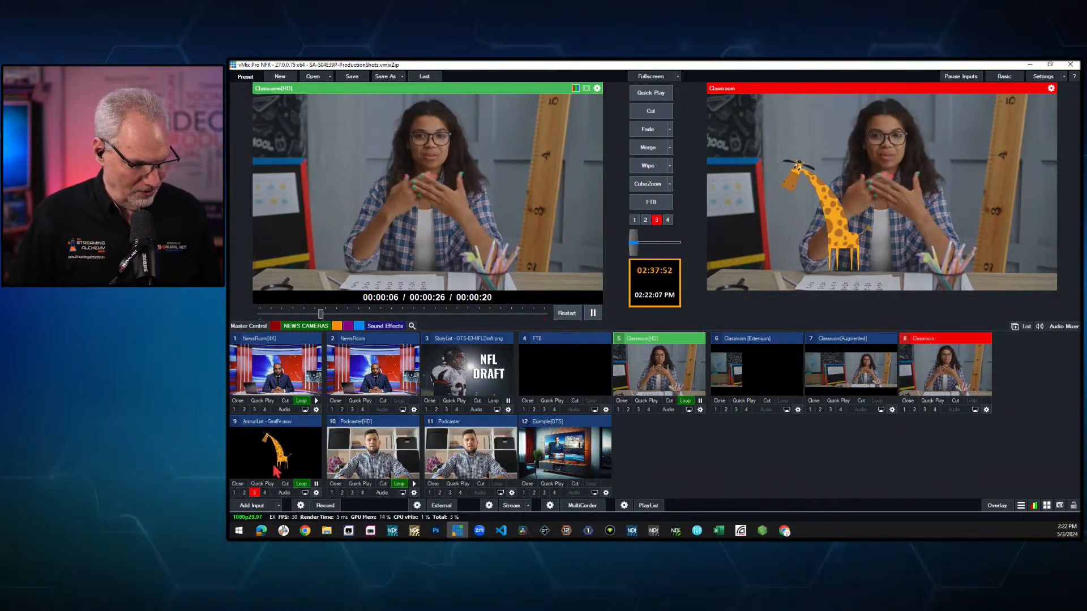
click(254, 493)
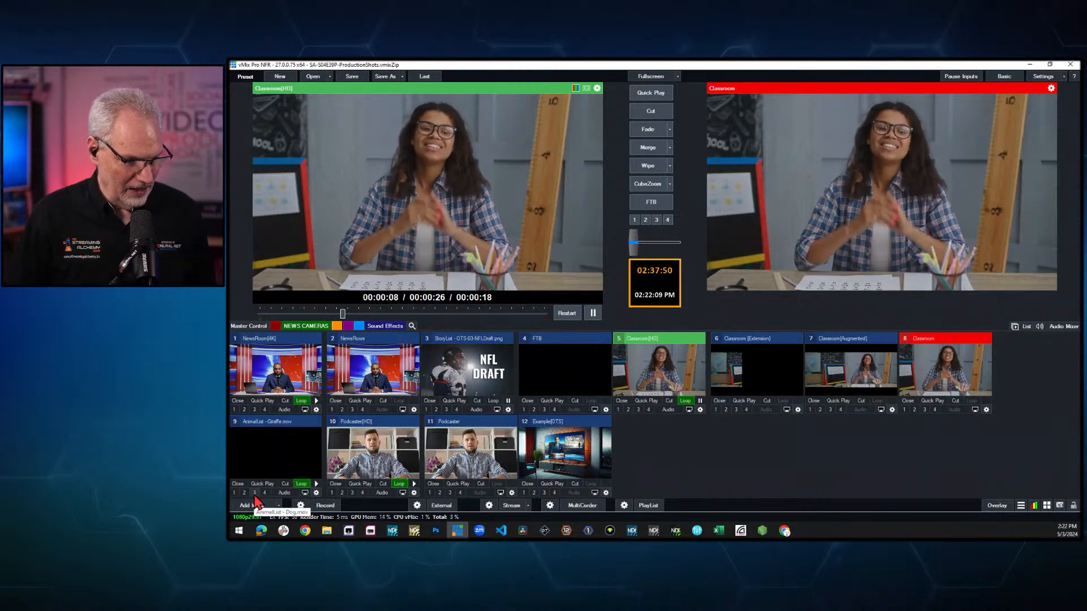